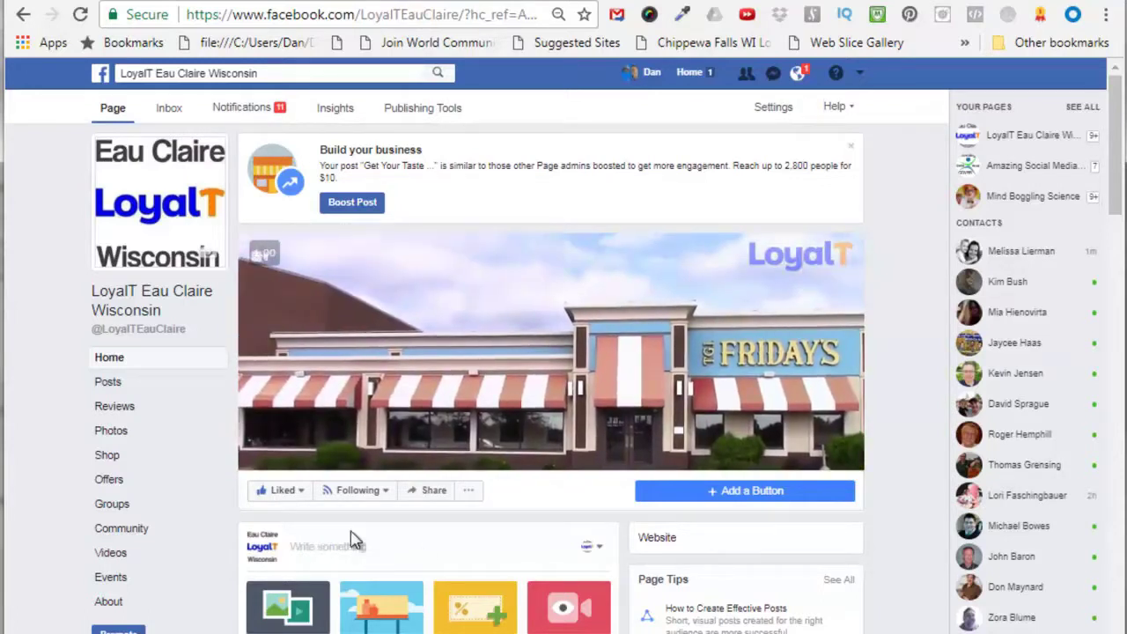
Open an empty post composer on the LoyalT Eau Claire Wisconsin Page.
{"action": "scroll", "coordinate": [356, 539], "scroll_direction": "down", "scroll_amount": 2}
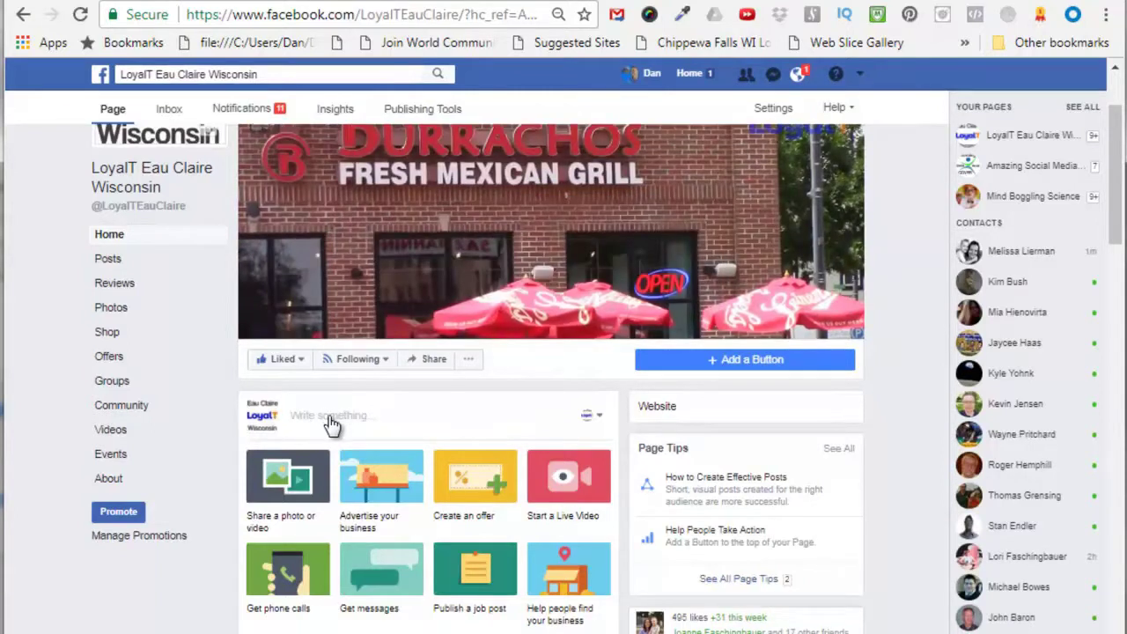
{"action": "left_click", "coordinate": [330, 419]}
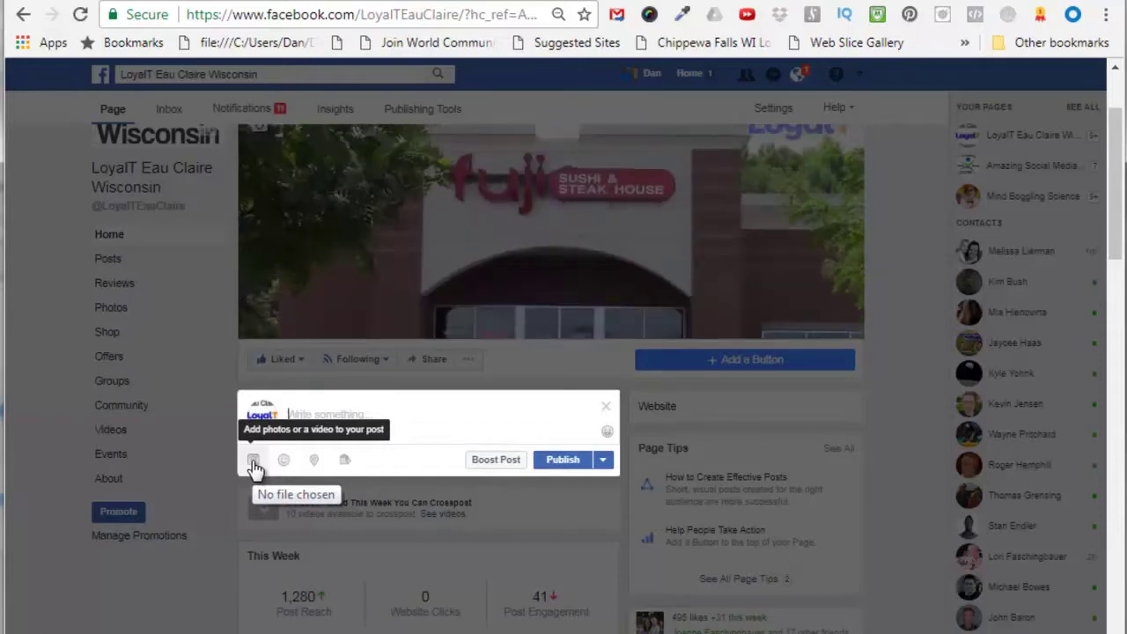
Attach the Bug Eyed Betty's Chippewa Valley Restaurant Week MP4 video to the post.
{"action": "left_click", "coordinate": [254, 465]}
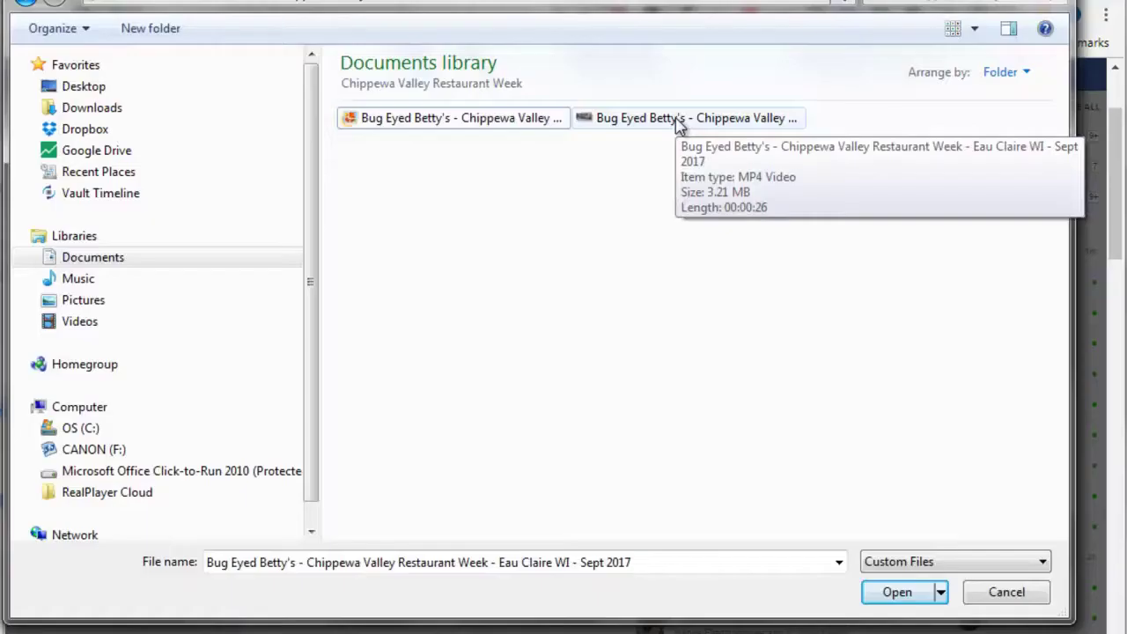
{"action": "double_click", "coordinate": [676, 121]}
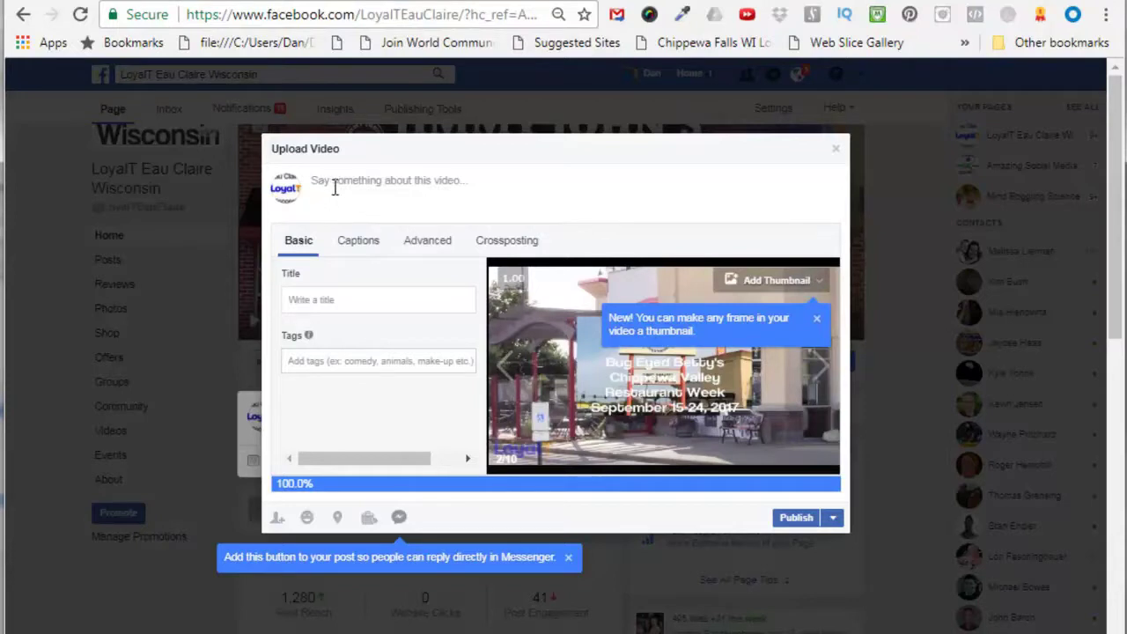
Paste the restaurant-week description with hashtags and link, and the special-menus-and-Mexico-trip title.
{"action": "left_click", "coordinate": [313, 181]}
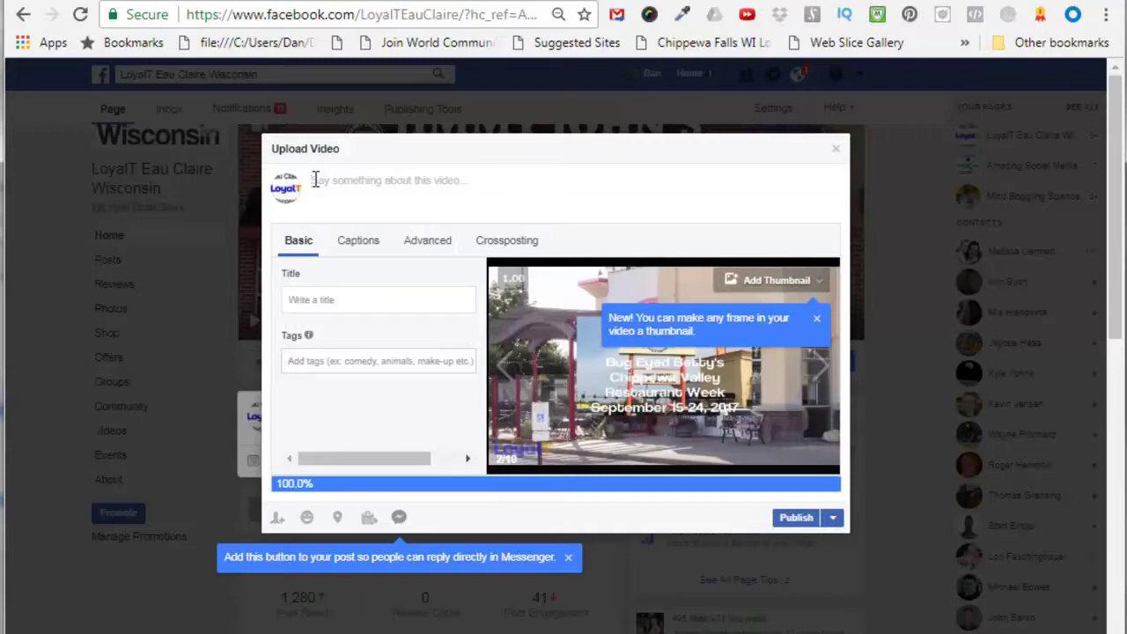
{"action": "type", "text": "Bug Eyed Betty's - Chippewa Valley Restaurant Week - Eau Claire WI - September 15-24, 2017 #BugEyedBettys #CVRESTAURANTWEEK #ChippewaValleyRestaurantWeek #LoyalTEauClaire #LoyaltyProgram #EauClaireWisconsin  http://chippewavalleyrestaurantweek.com/restaurant/?id=9117#top"}
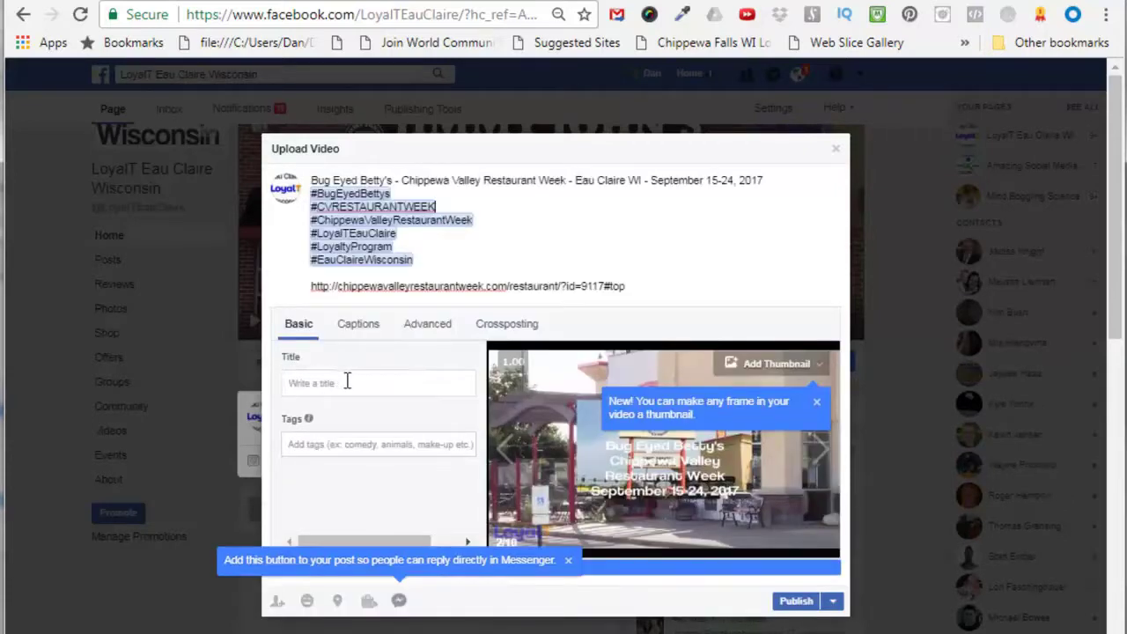
{"action": "left_click", "coordinate": [365, 384]}
{"action": "key", "text": "ctrl+v"}
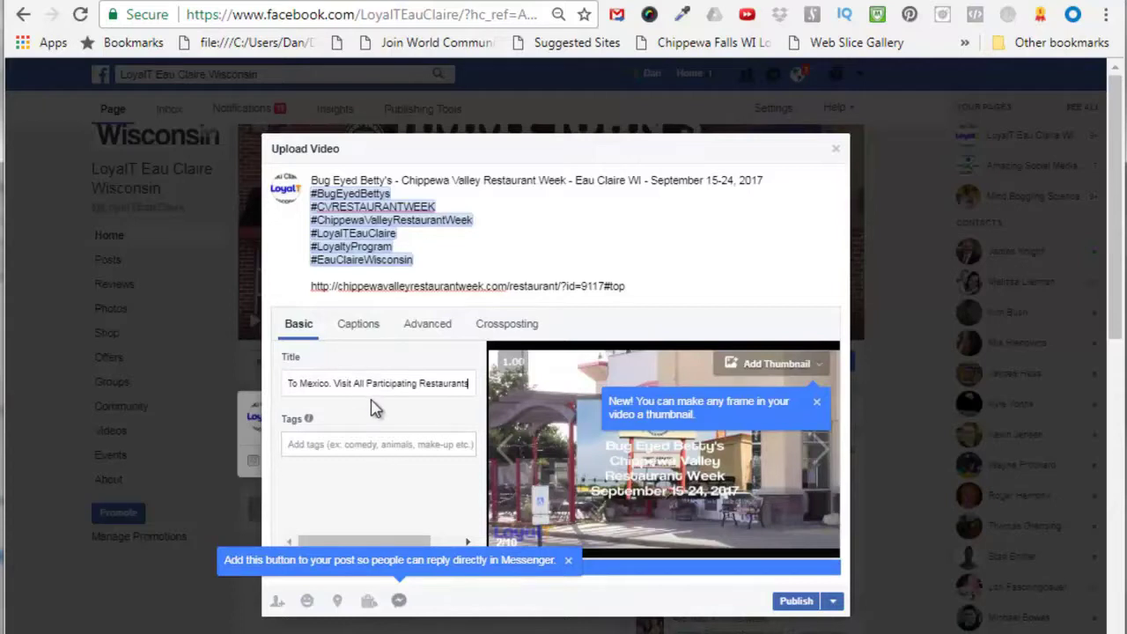
{"action": "scroll", "coordinate": [372, 405], "scroll_direction": "down", "scroll_amount": 1}
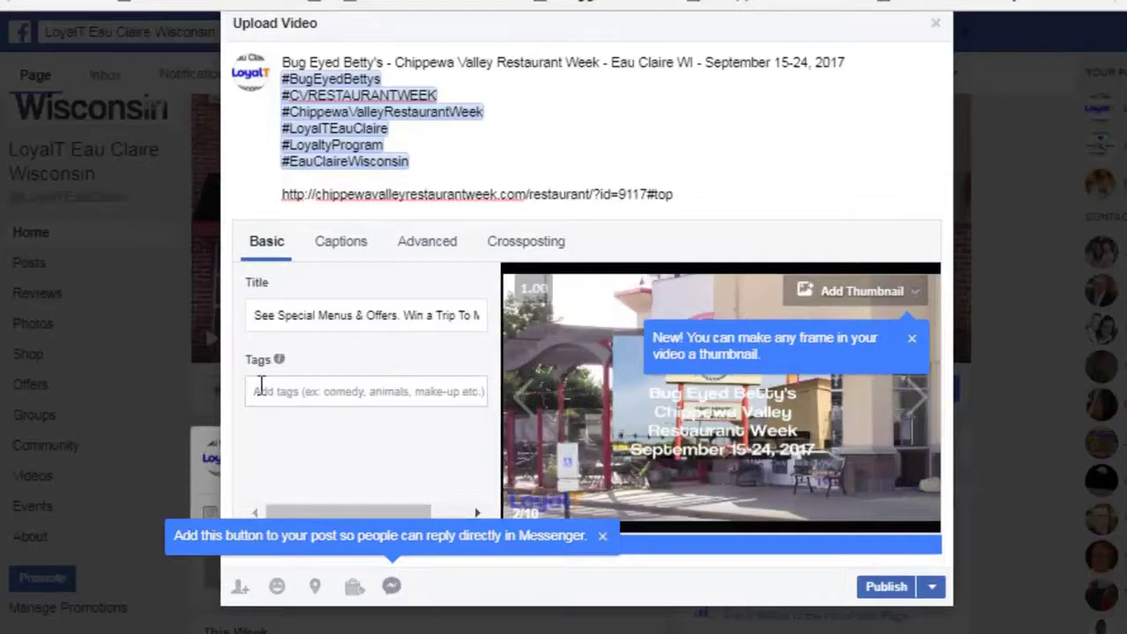
{"action": "right_click", "coordinate": [259, 390]}
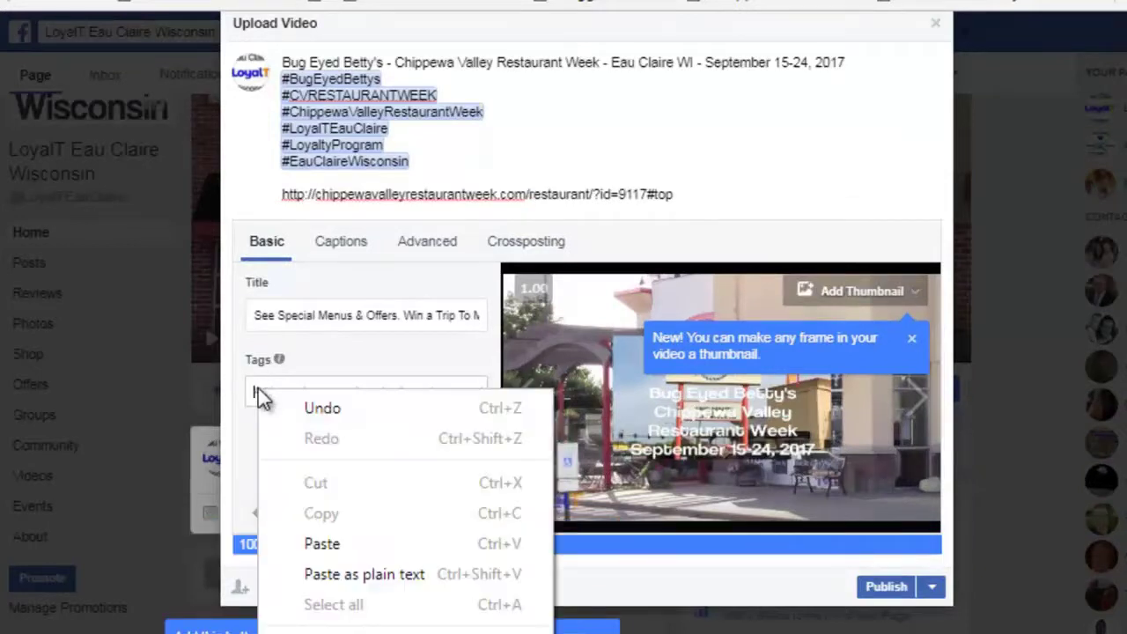
Add video tags Restaurants; Eau Claire, Wisconsin; Chippewa Falls, Wisconsin; and Menomonie, Wisconsin.
{"action": "left_click", "coordinate": [328, 543]}
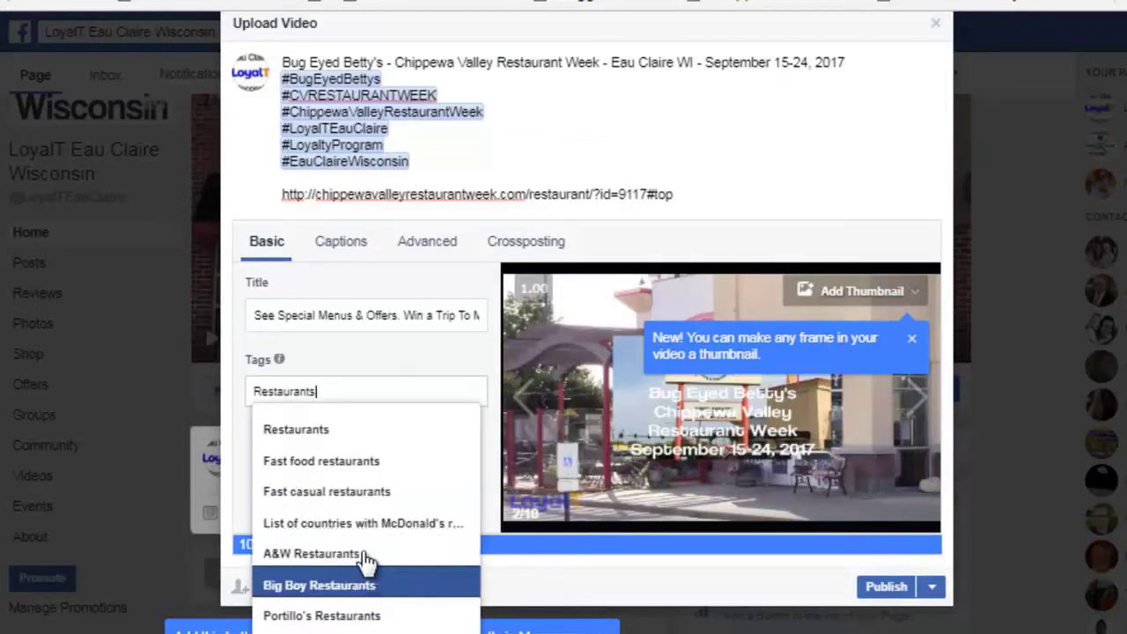
{"action": "left_click", "coordinate": [298, 429]}
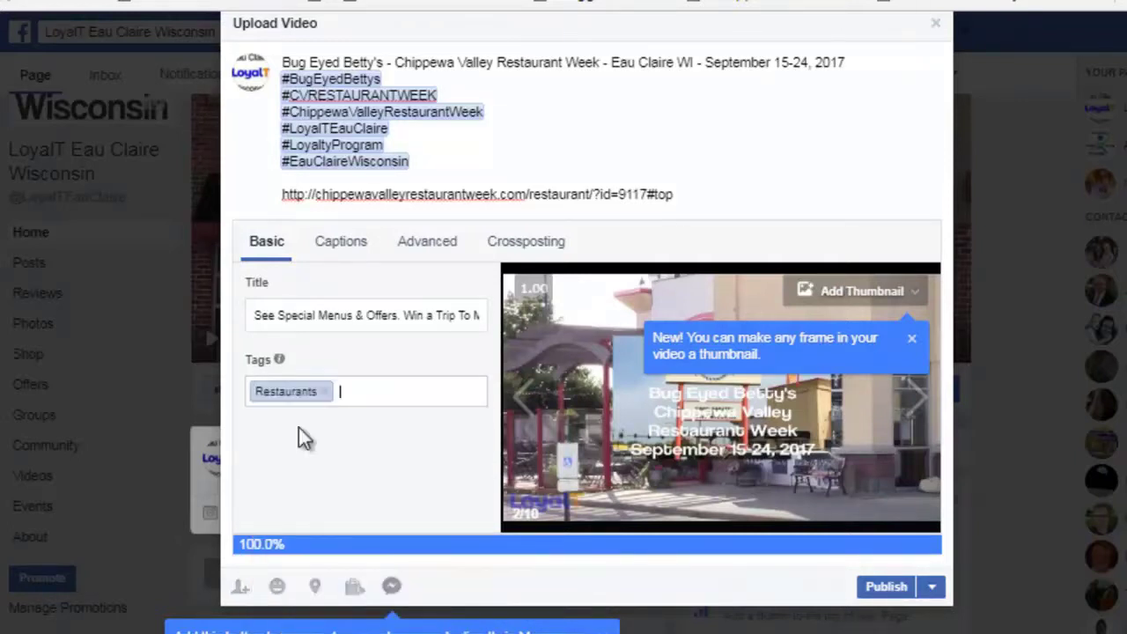
{"action": "right_click", "coordinate": [361, 391]}
{"action": "left_click", "coordinate": [428, 544]}
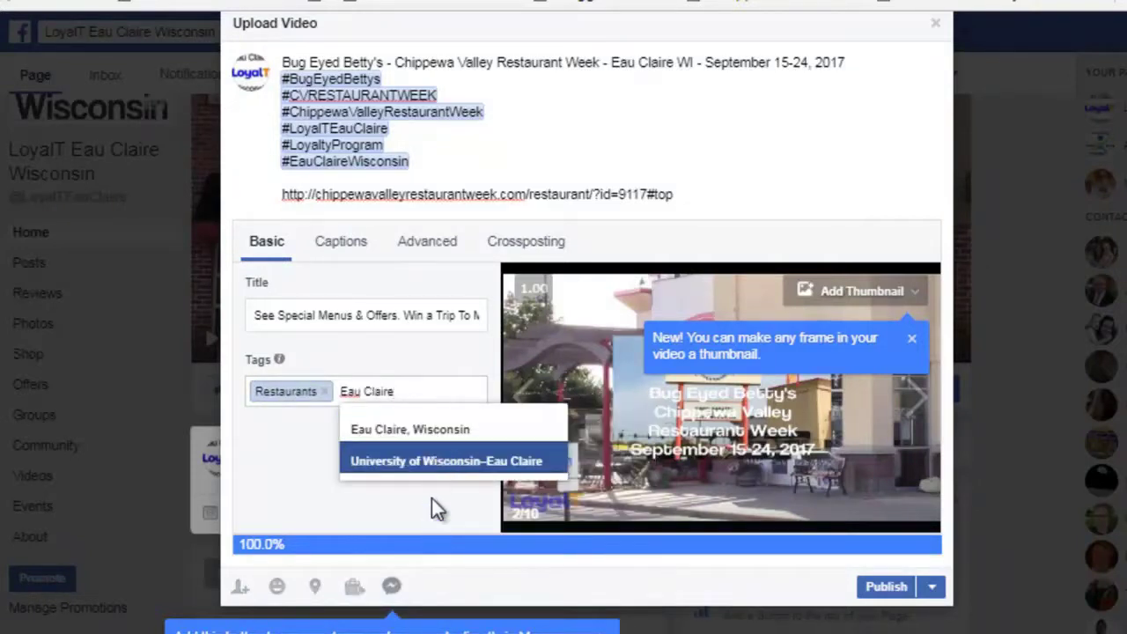
{"action": "left_click", "coordinate": [398, 432]}
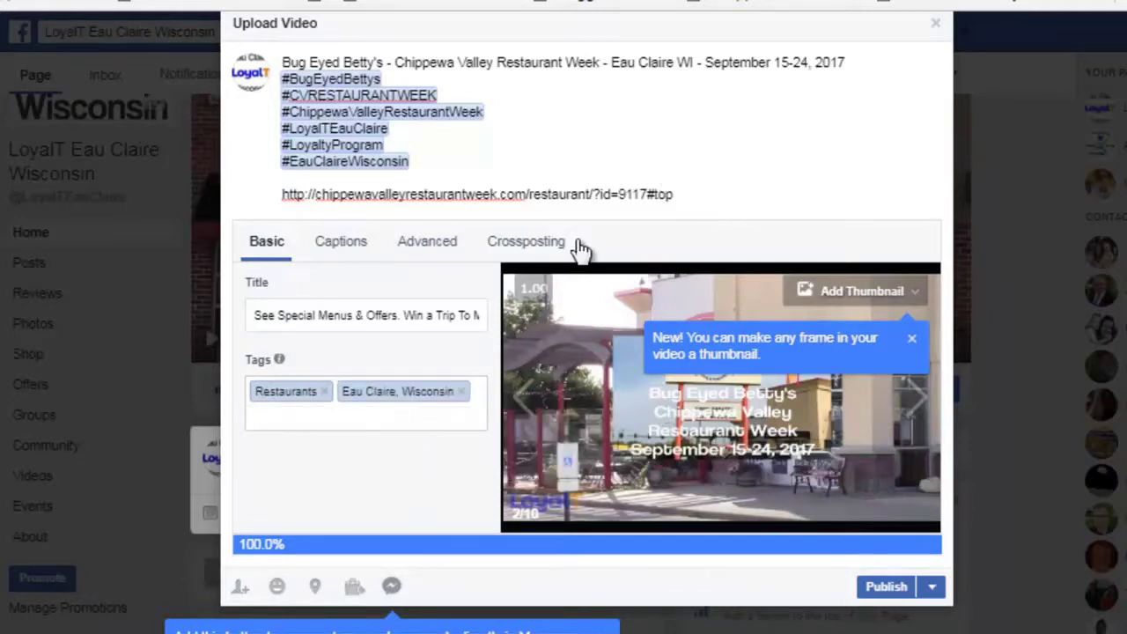
{"action": "right_click", "coordinate": [271, 416]}
{"action": "left_click", "coordinate": [328, 569]}
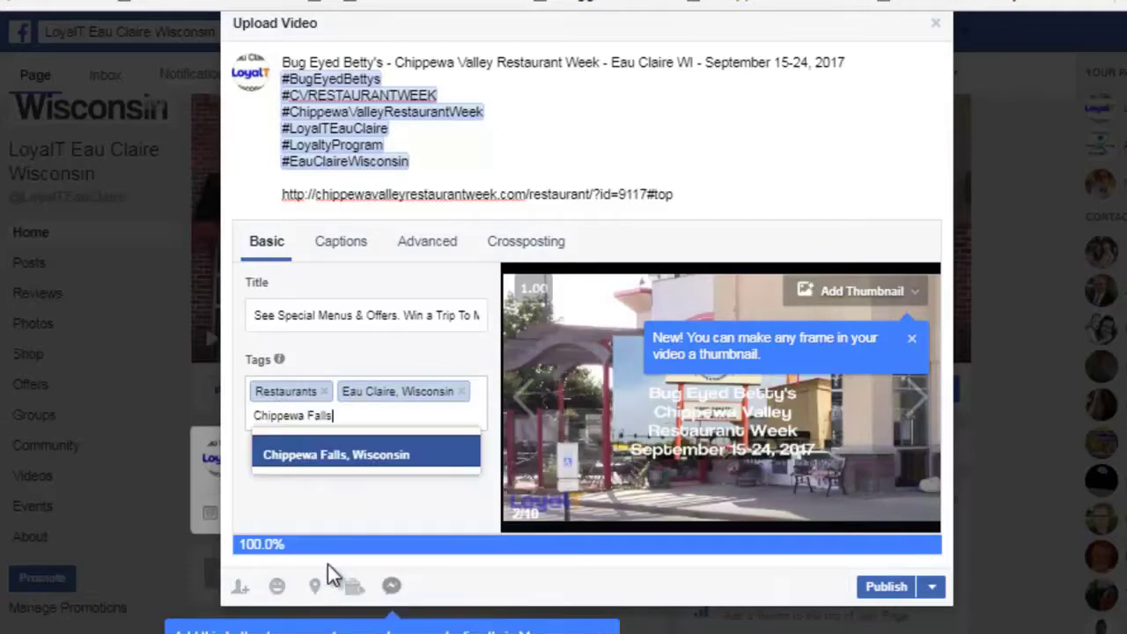
{"action": "left_click", "coordinate": [372, 459]}
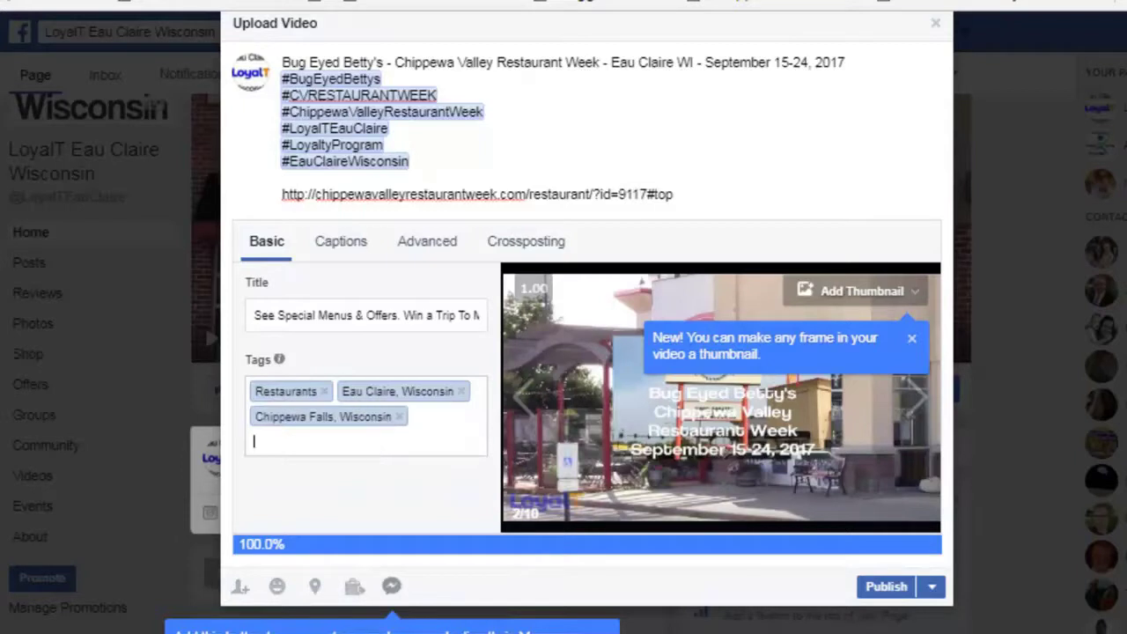
{"action": "right_click", "coordinate": [270, 446]}
{"action": "left_click", "coordinate": [339, 241]}
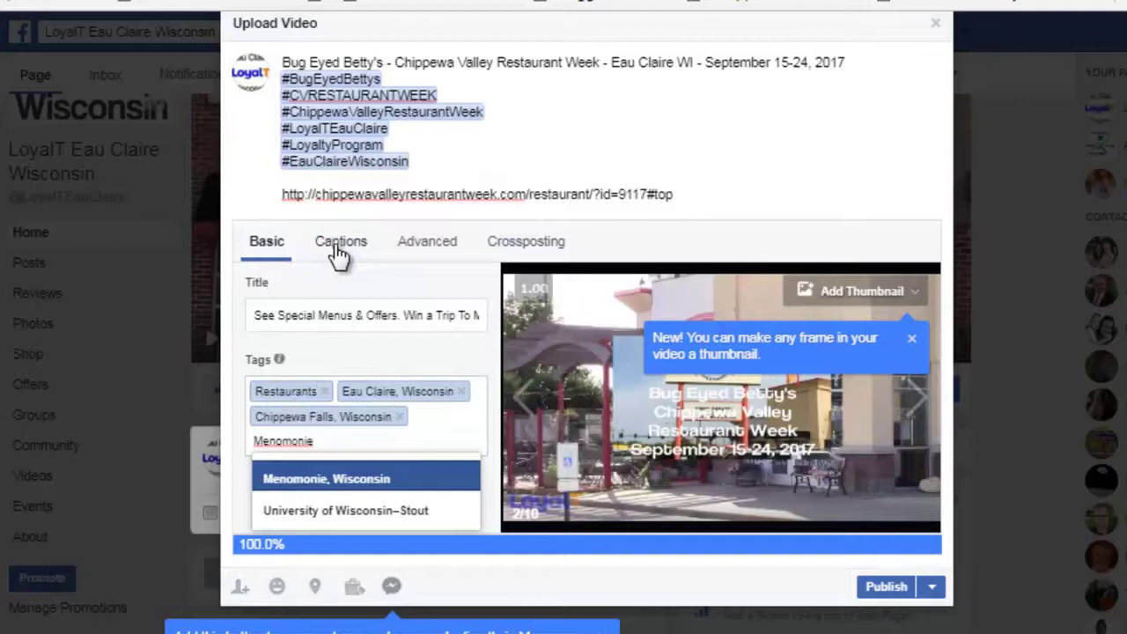
{"action": "left_click", "coordinate": [365, 494]}
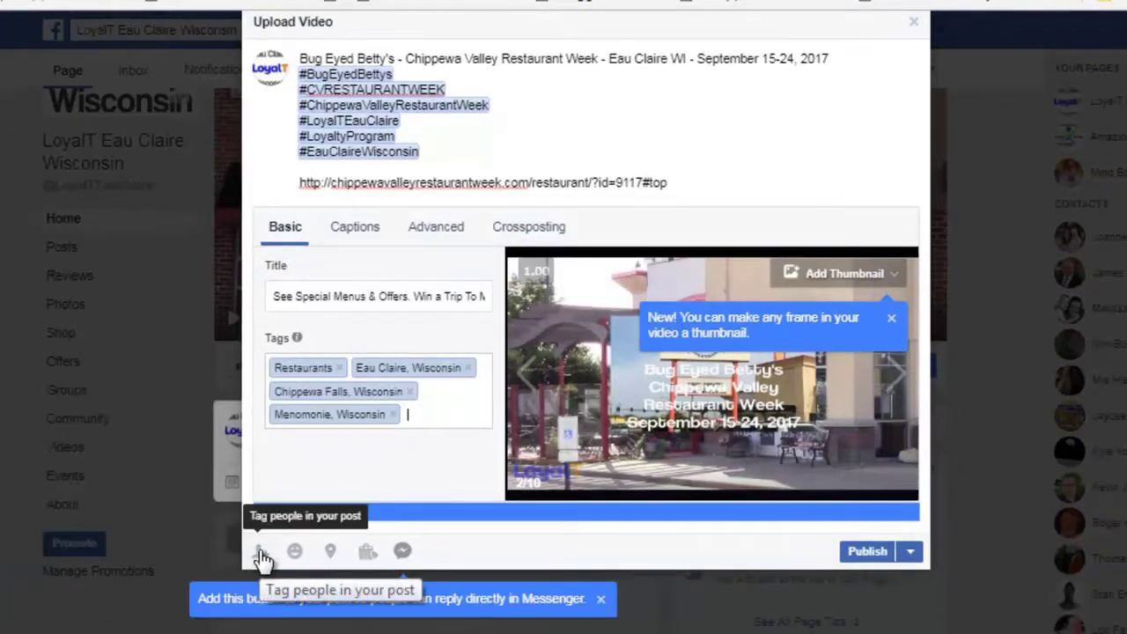
{"action": "left_click", "coordinate": [240, 586]}
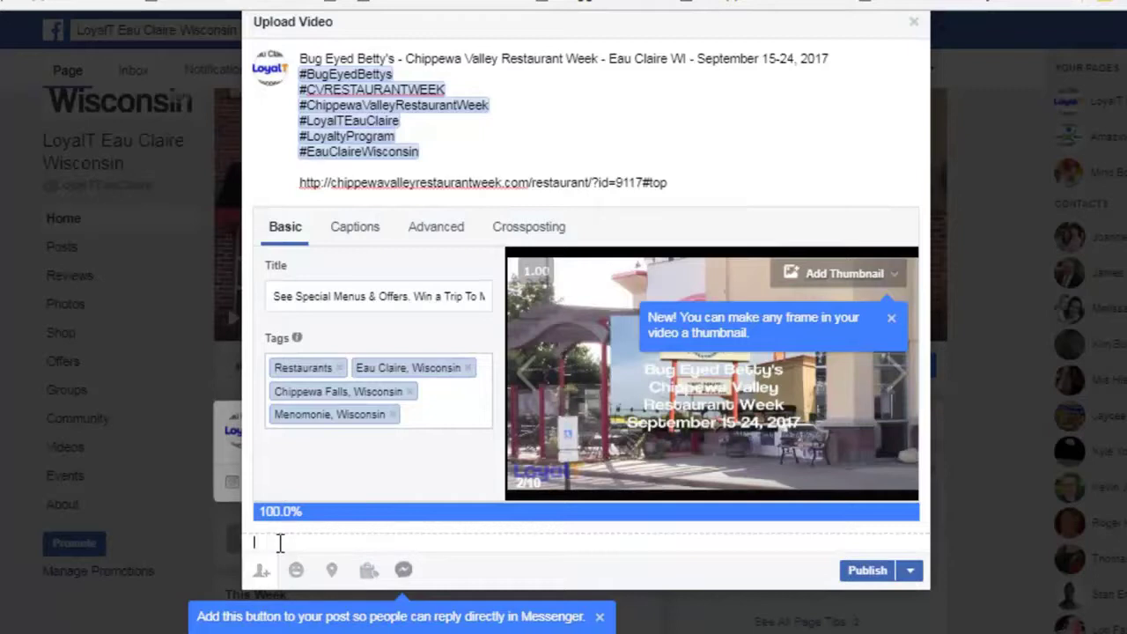
{"action": "type", "text": "@bugeyedbettys"}
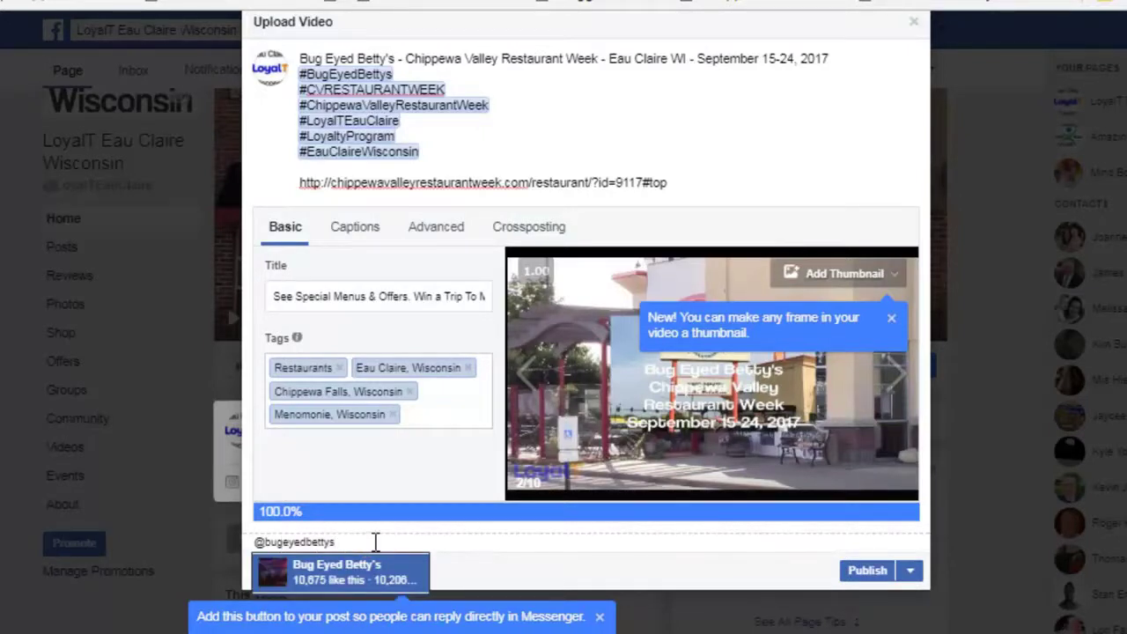
{"action": "left_click", "coordinate": [326, 577]}
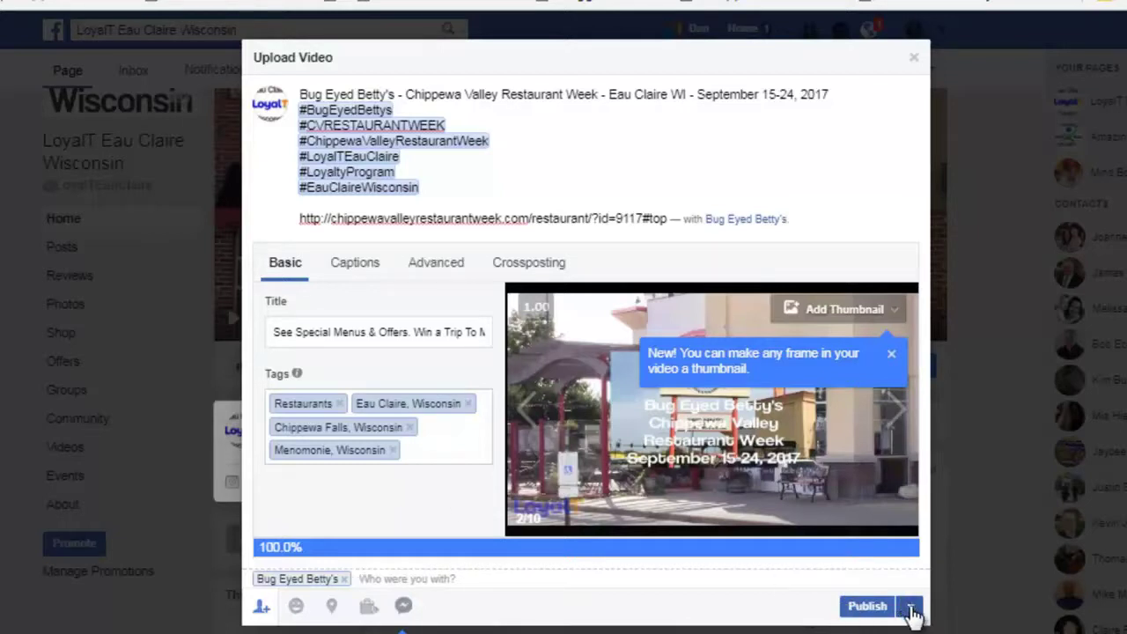
{"action": "left_click", "coordinate": [910, 607]}
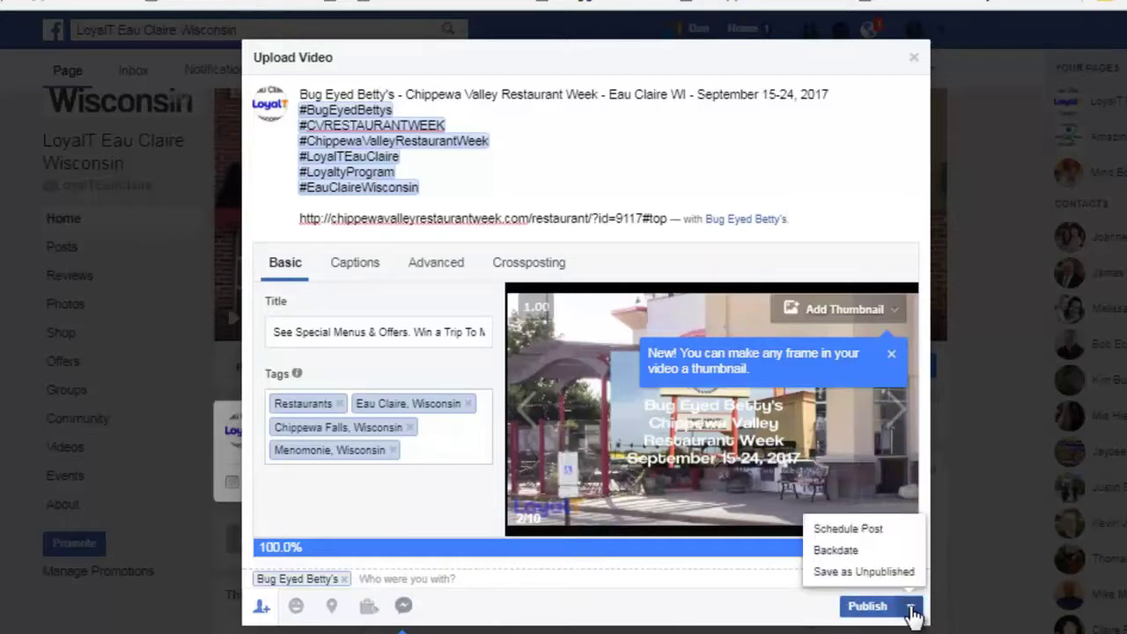
{"action": "left_click", "coordinate": [854, 530]}
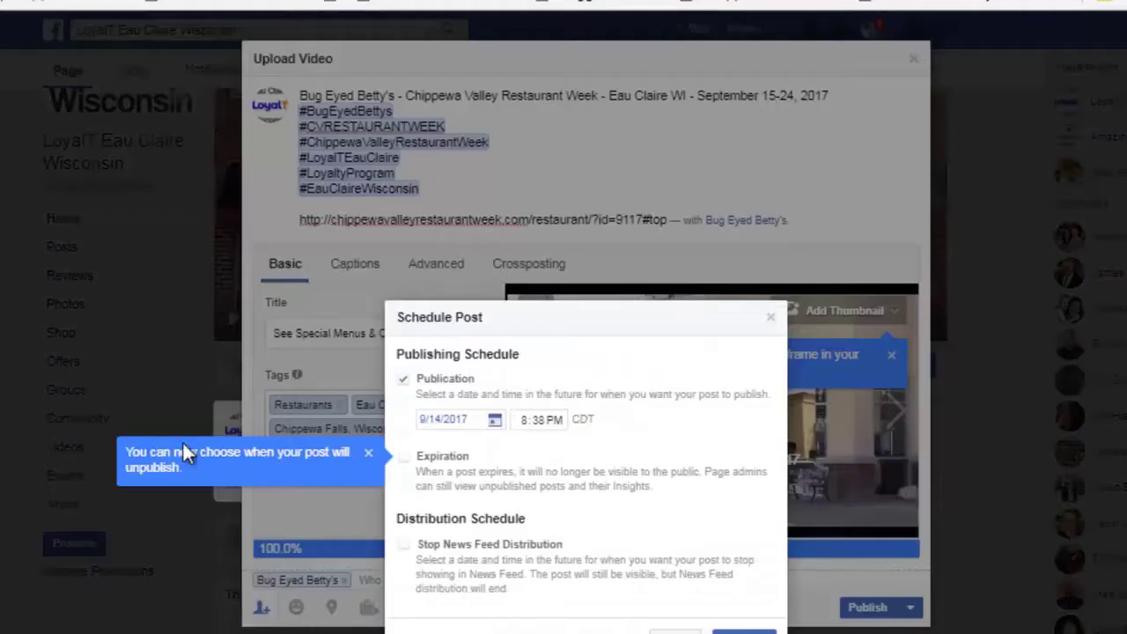
Pick September 15, 2017 and 11:00 AM CDT in Schedule Post, then confirm the schedule.
{"action": "left_click", "coordinate": [473, 422]}
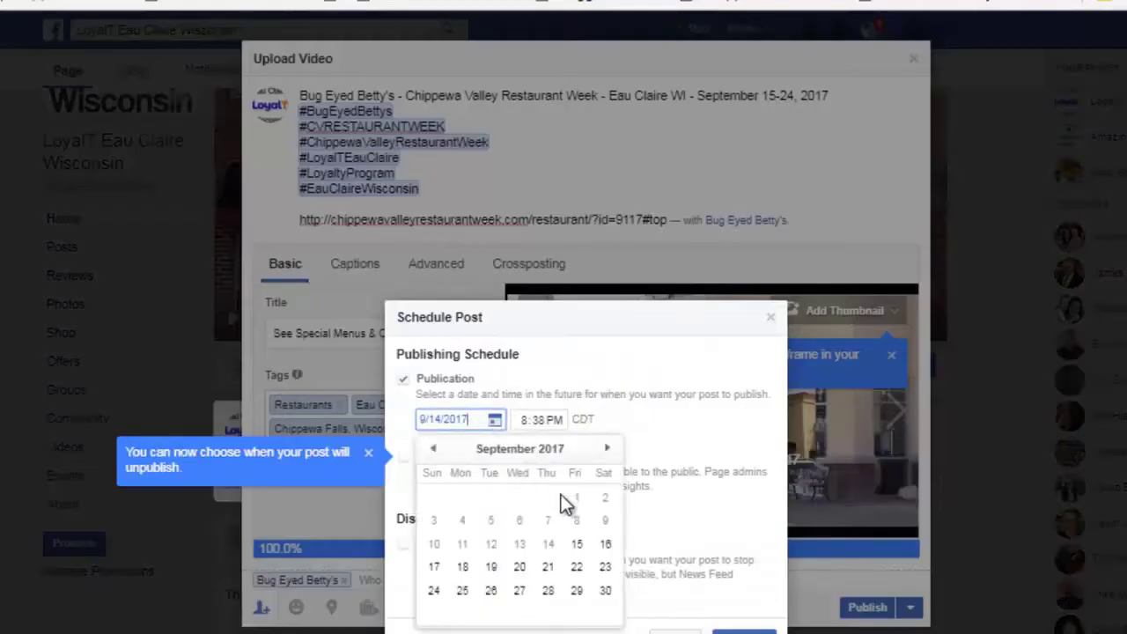
{"action": "left_click", "coordinate": [579, 546]}
{"action": "left_click", "coordinate": [541, 423]}
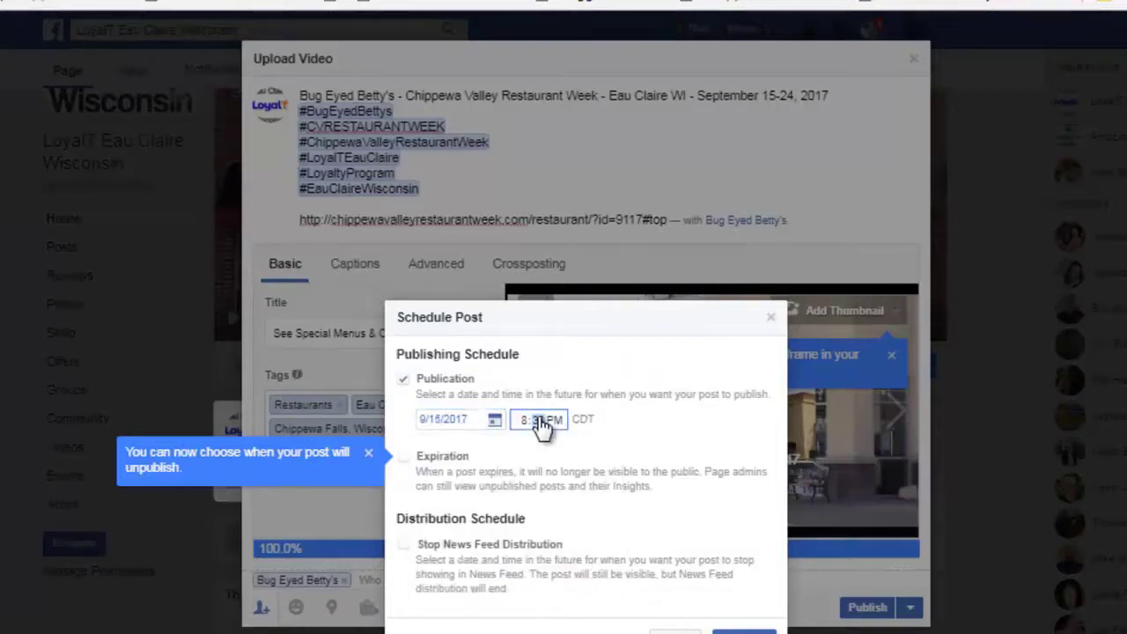
{"action": "left_click", "coordinate": [525, 421]}
{"action": "type", "text": "11"}
{"action": "left_click", "coordinate": [555, 423]}
{"action": "type", "text": "a"}
{"action": "left_click", "coordinate": [656, 416]}
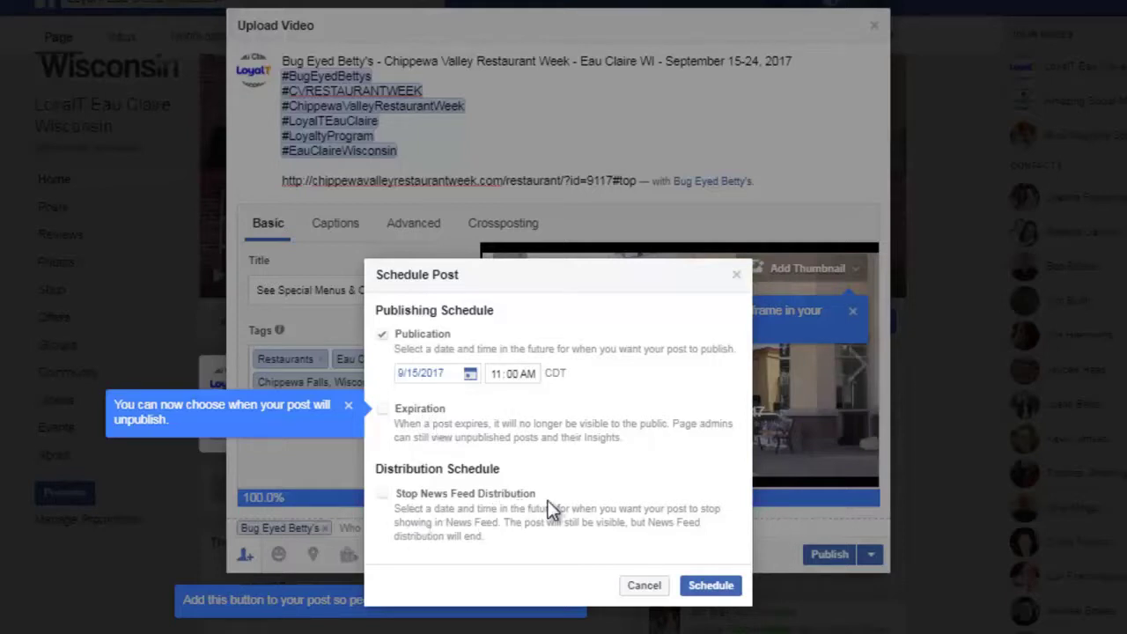
{"action": "left_click", "coordinate": [712, 585]}
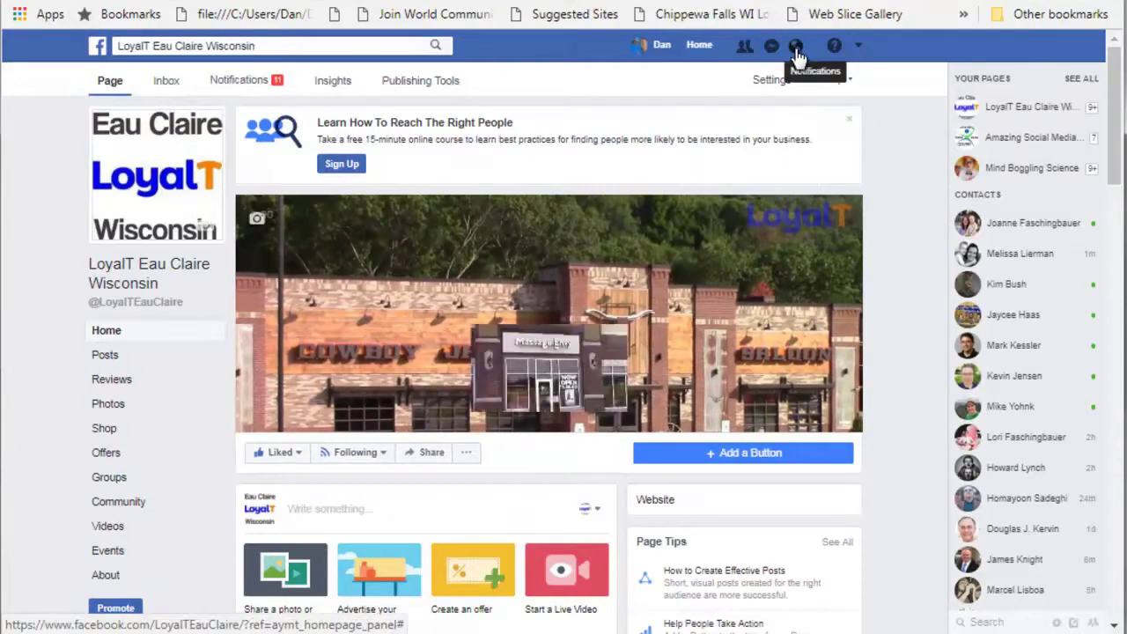
Open the 'Your video upload is now ready' notification to view the Page's scheduled post.
{"action": "left_click", "coordinate": [796, 49]}
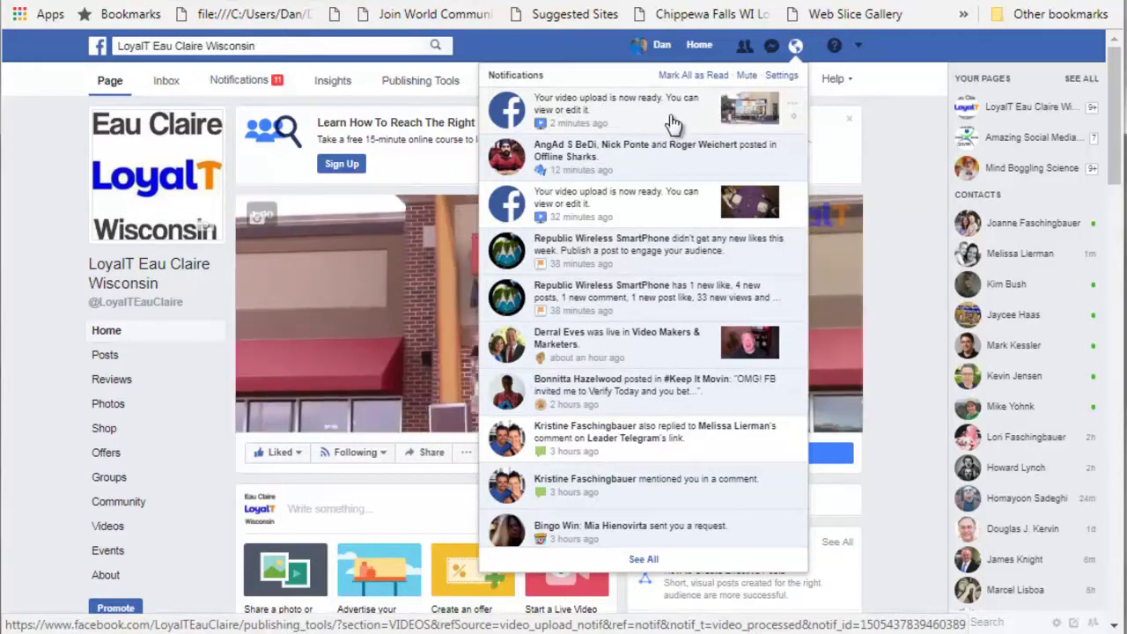
{"action": "left_click", "coordinate": [728, 114]}
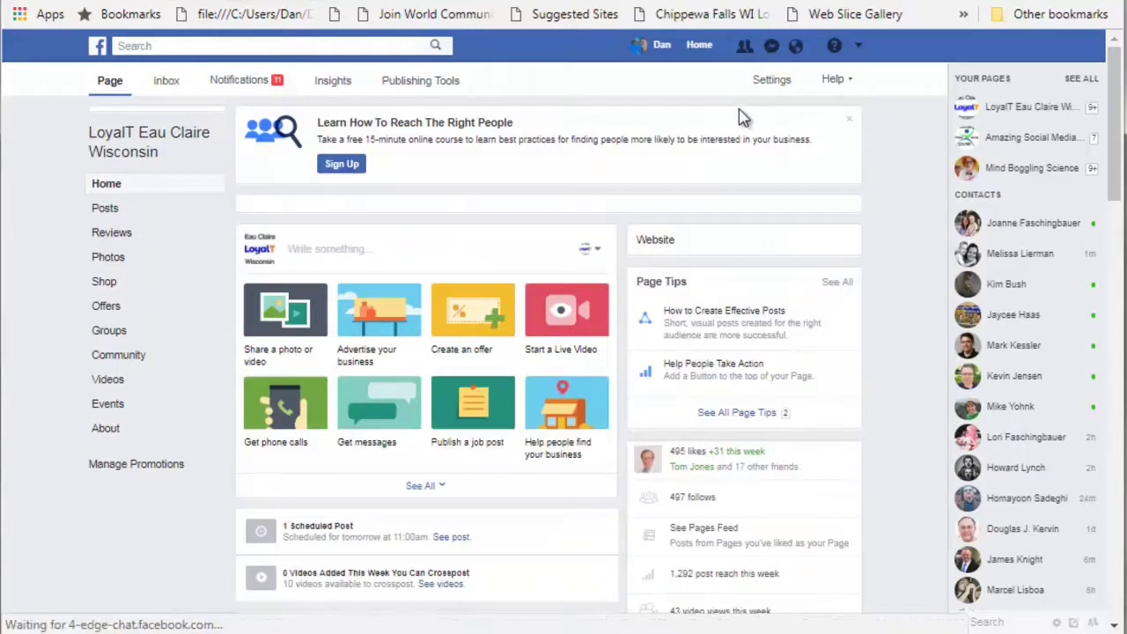